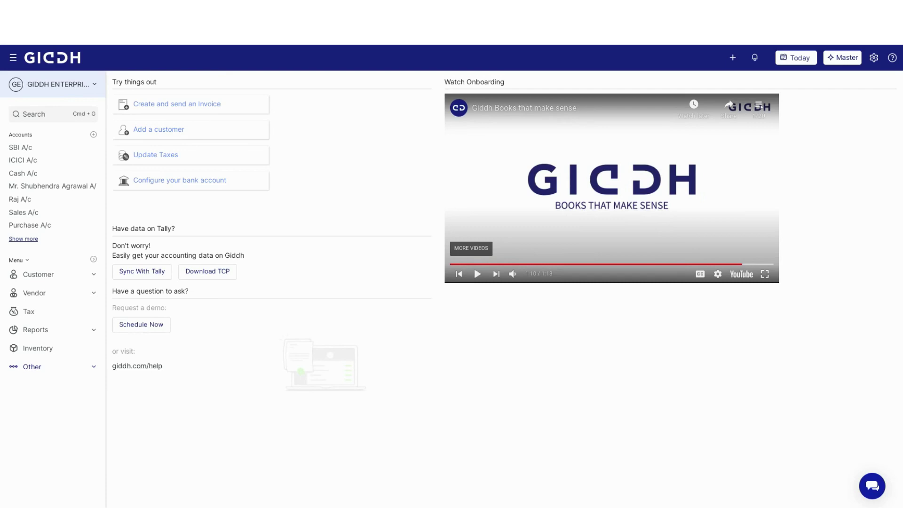
Find the Sundry Debtors account whose name begins with "Mr." and open its ledger
key(super+g)
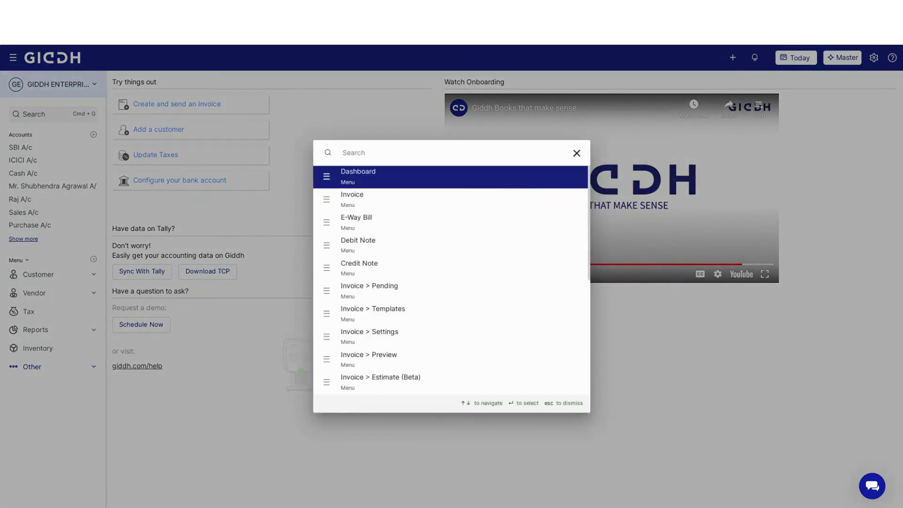
text(mr.)
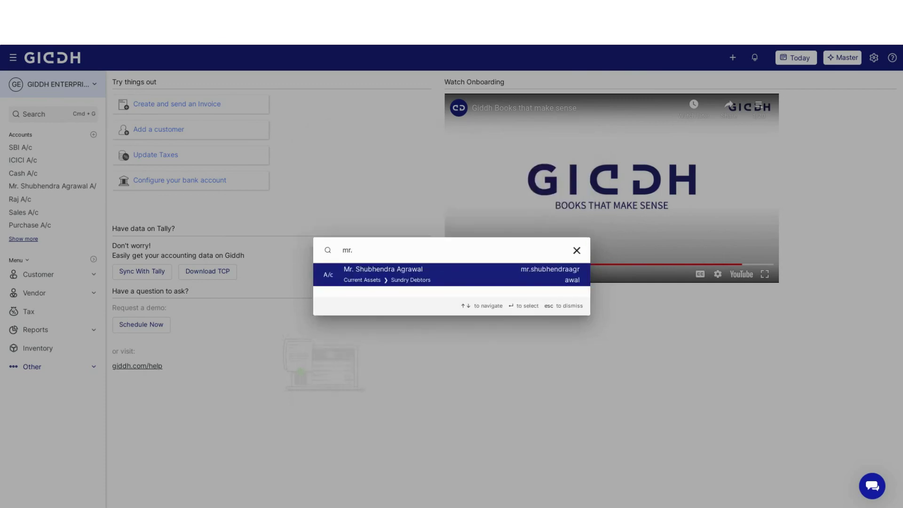
click(357, 271)
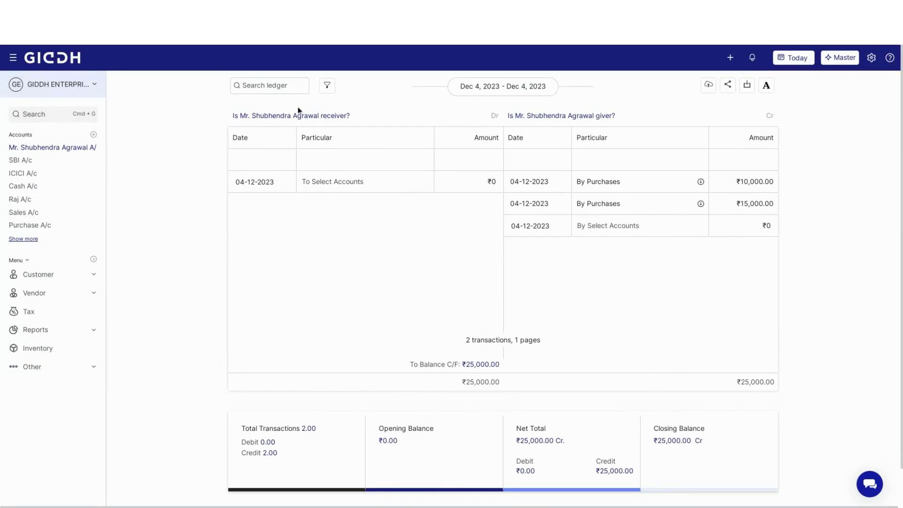
Create a debit entry to Purchases for ₹5,000 in the ledger and save it
click(384, 186)
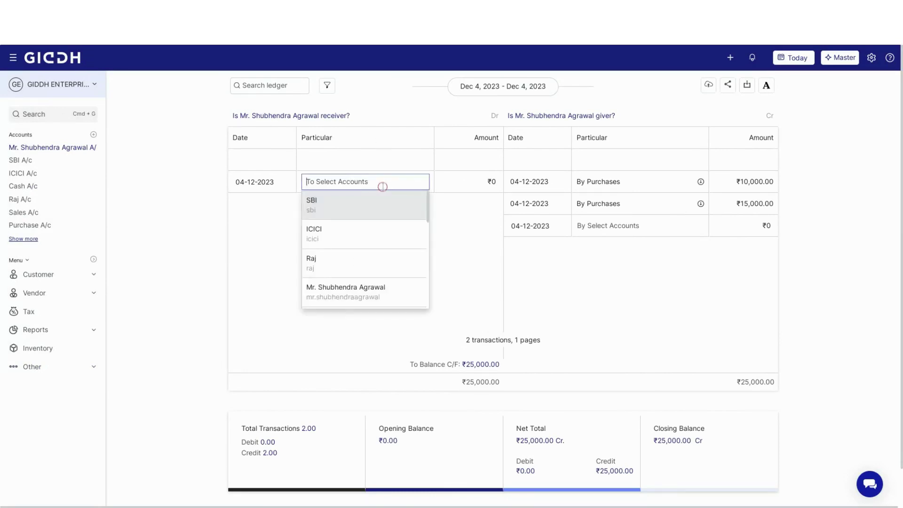
text(pur)
click(377, 205)
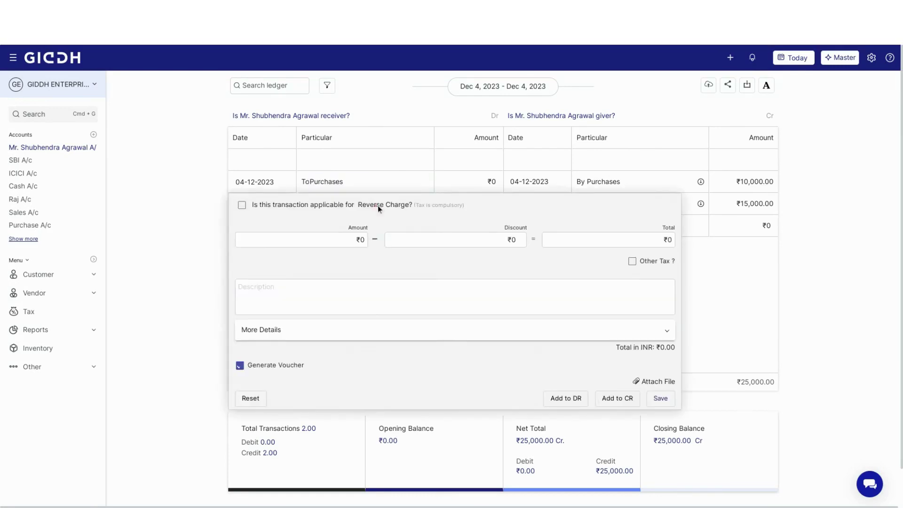
text(5000)
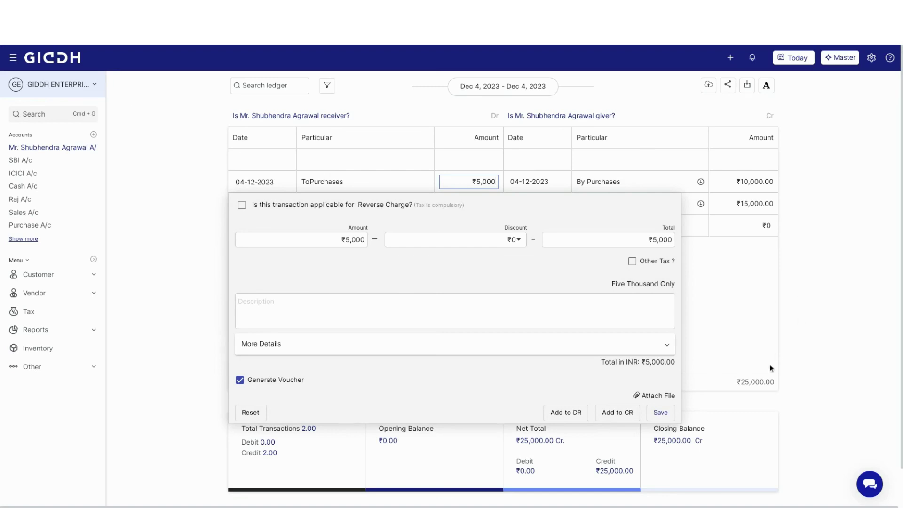
click(673, 414)
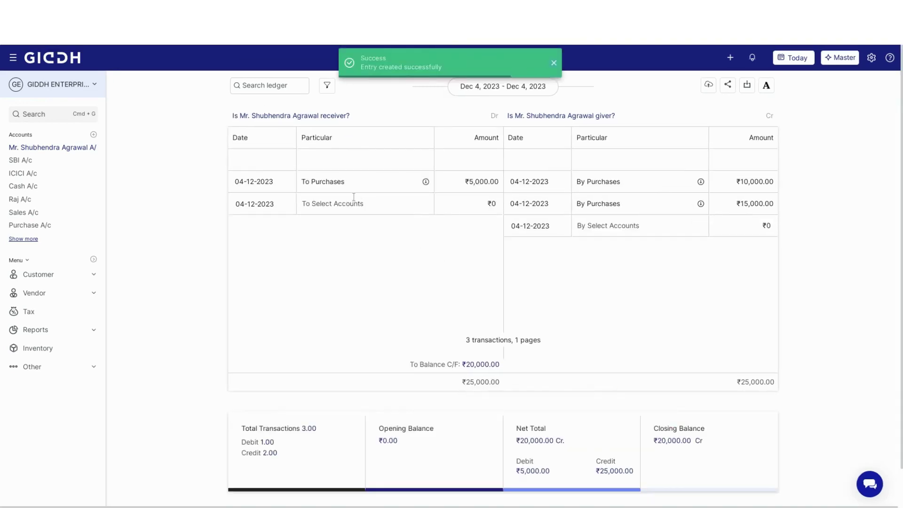
Examine the voucher type and other details of the ₹5,000 Purchases debit entry, then close it
click(352, 184)
click(505, 315)
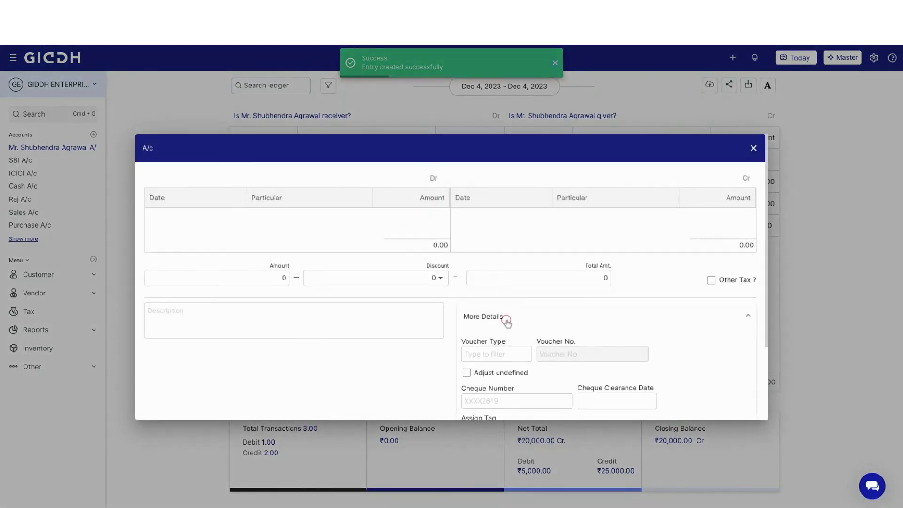
scroll(536, 321, down, 2)
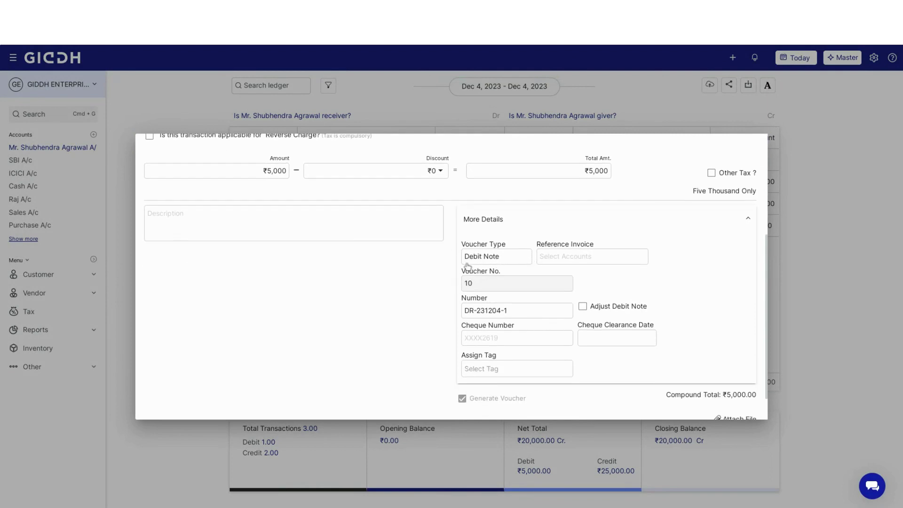
scroll(679, 225, up, 4)
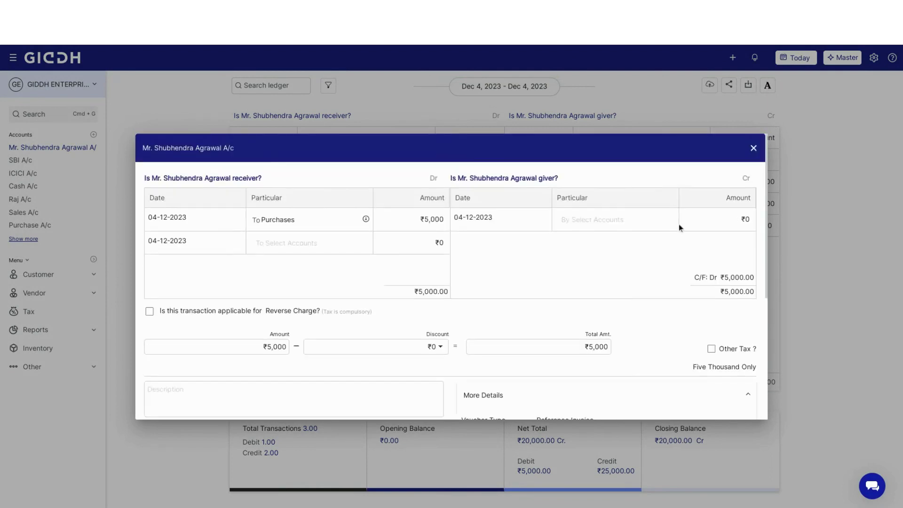
click(753, 146)
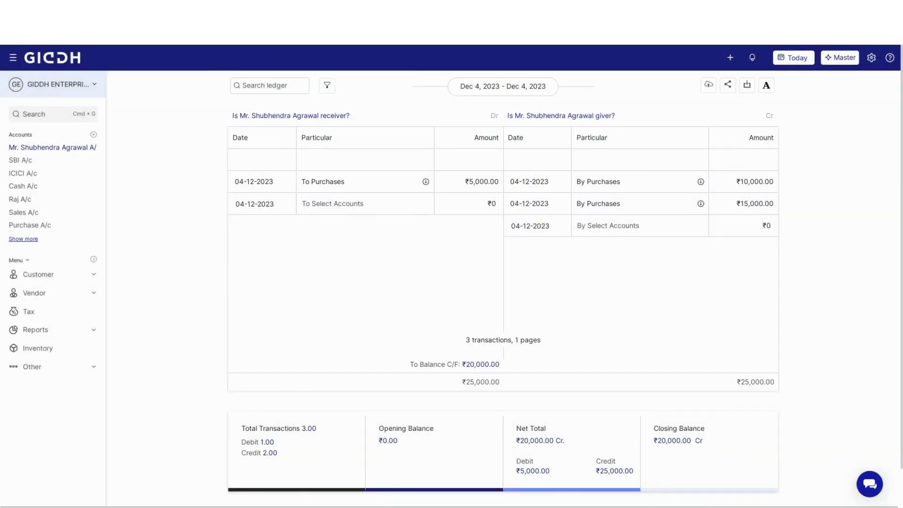
Reopen the ₹5,000 Purchases debit entry and enable Adjust Debit Note in its additional details
click(354, 181)
scroll(626, 273, down, 1)
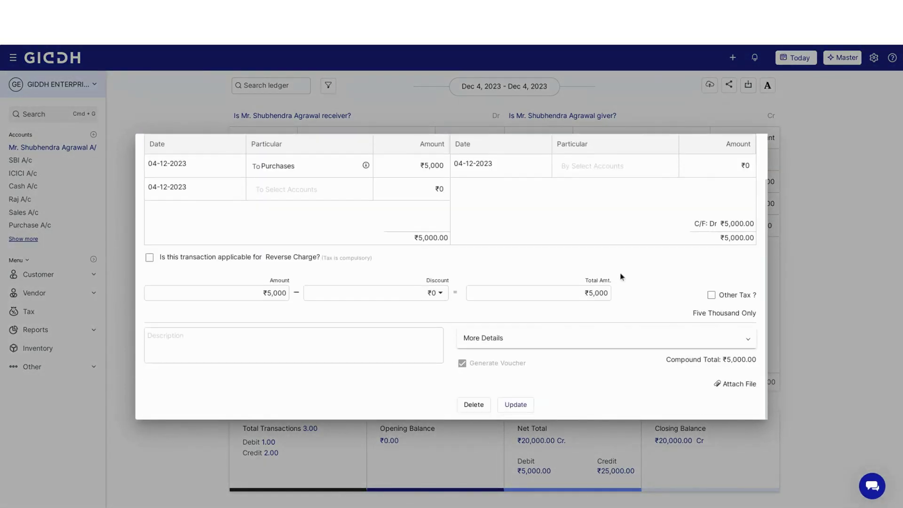
click(564, 336)
scroll(555, 324, down, 2)
scroll(552, 316, down, 2)
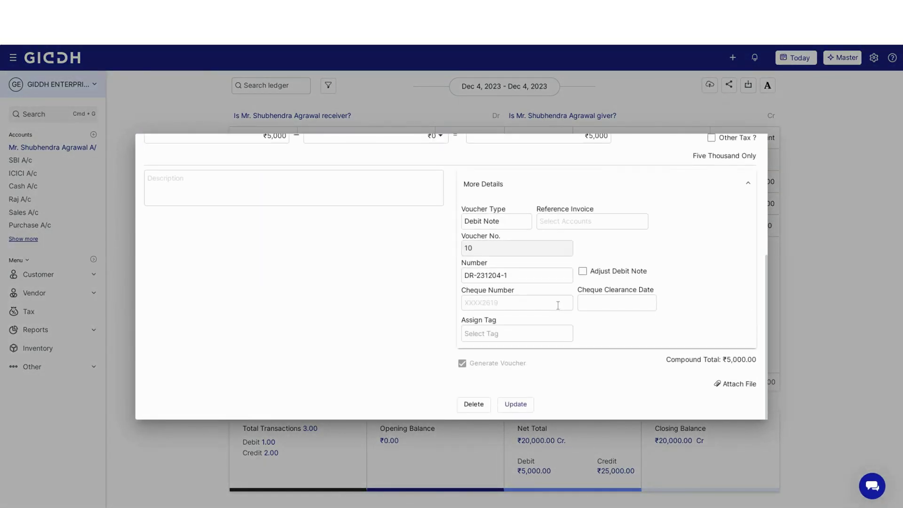
click(582, 272)
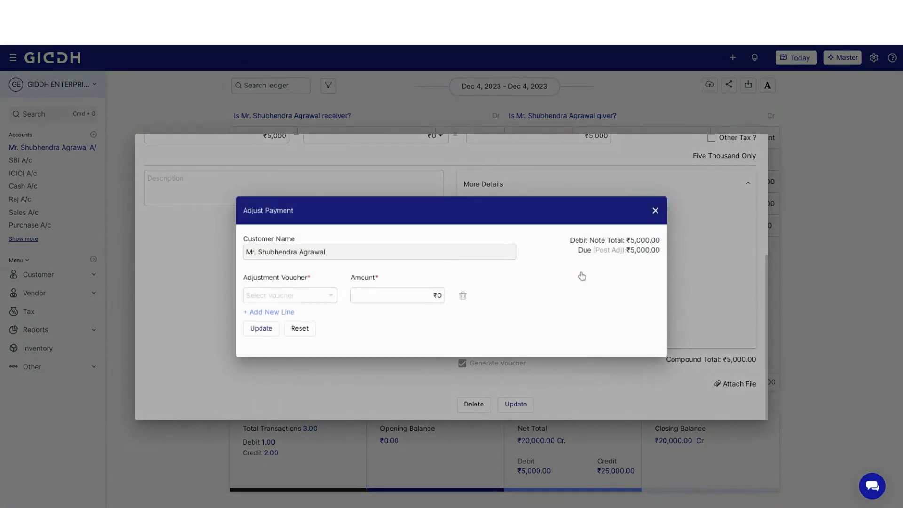
Adjust the debit note against voucher 9 for ₹5,000, update the entry and close it
click(306, 297)
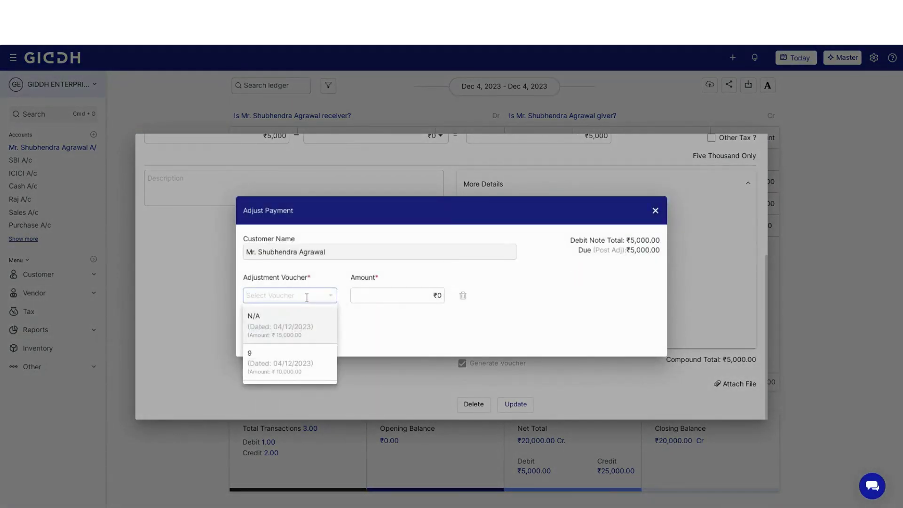
click(297, 364)
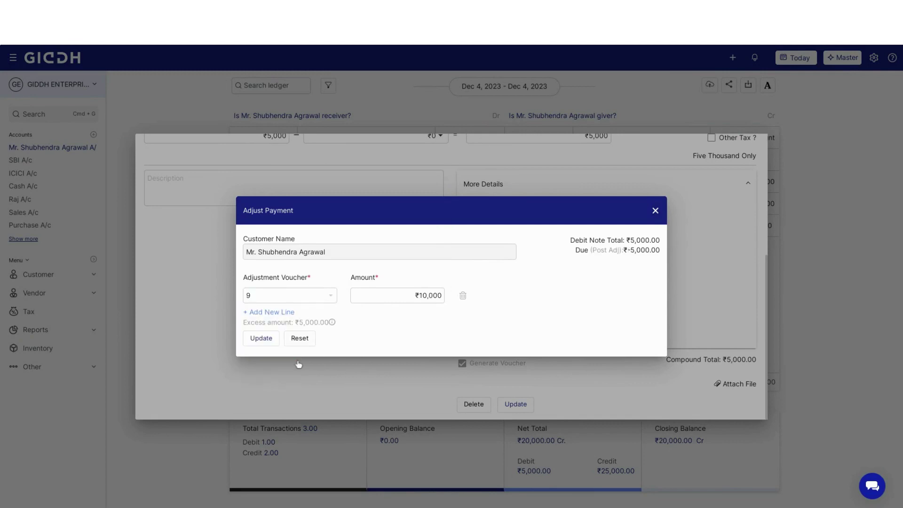
double_click(431, 296)
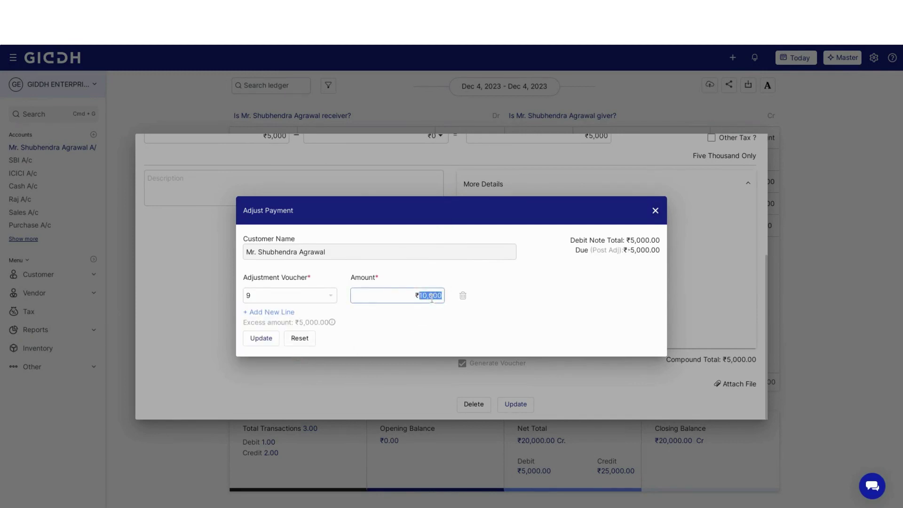
text(5,000)
click(262, 339)
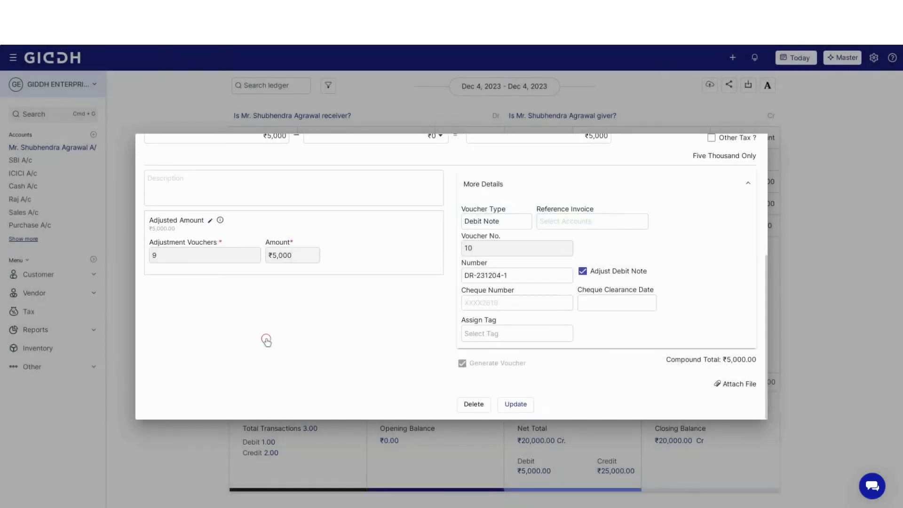
click(522, 403)
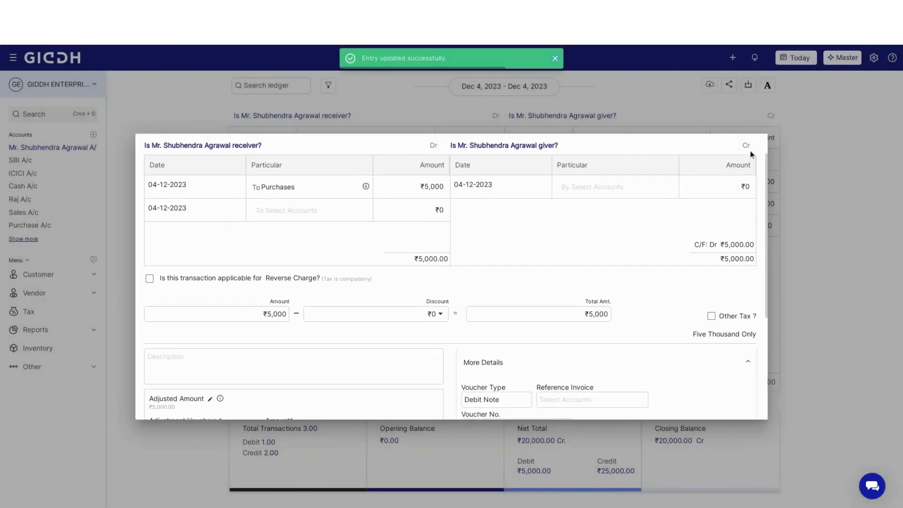
click(753, 149)
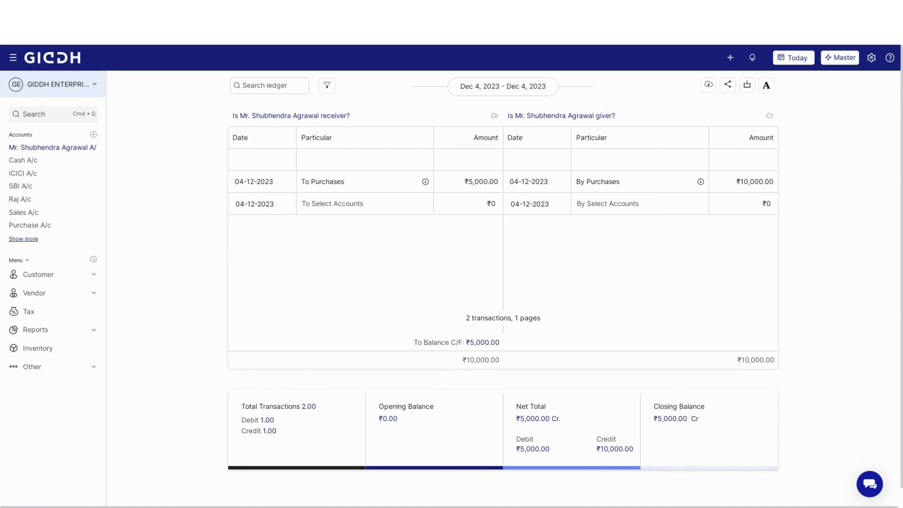
Search for the Sundry Creditors account by the party's name and open its ledger
key(super+g)
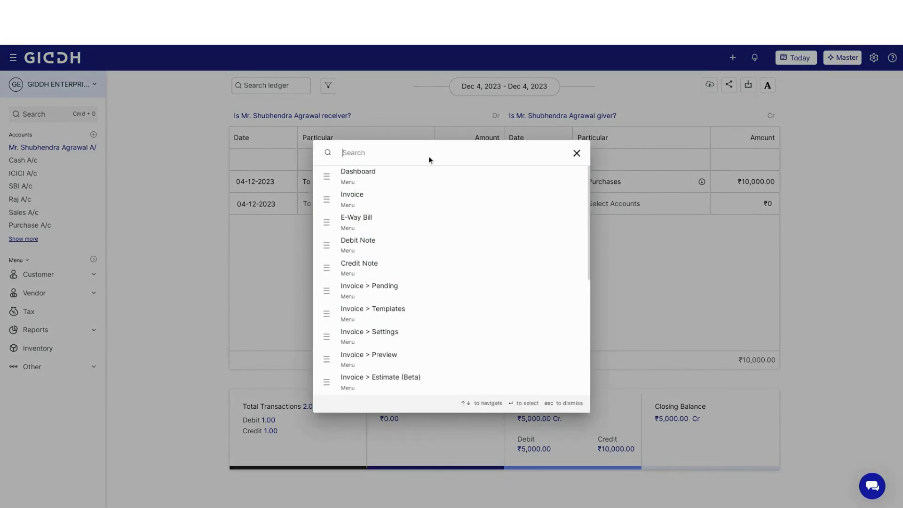
text(raj)
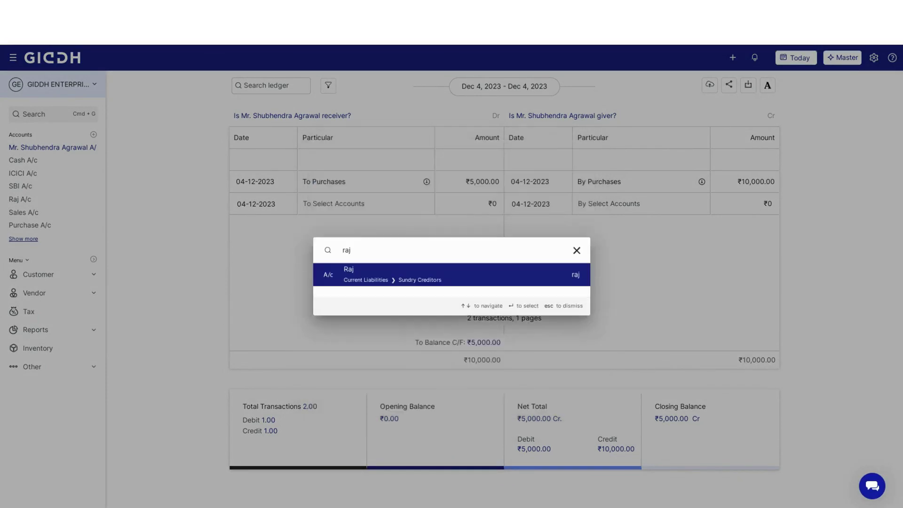
click(377, 281)
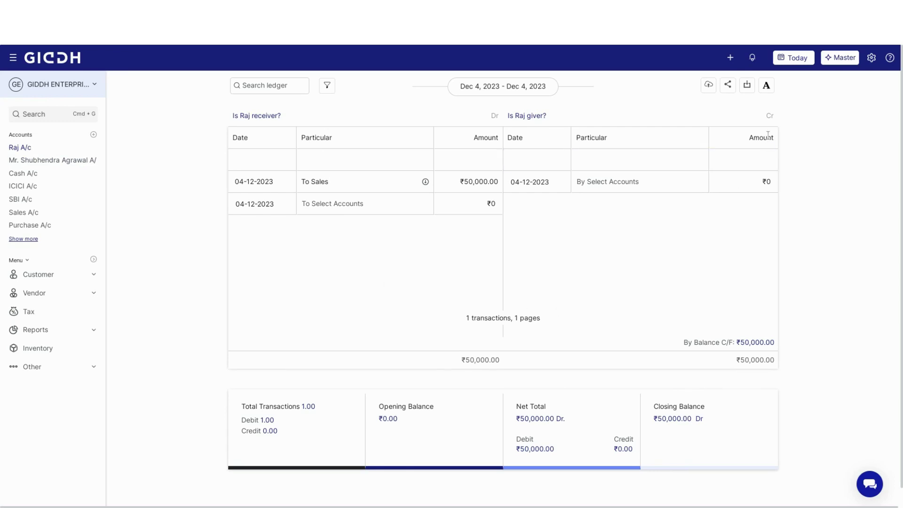
Create a credit entry by Sales for ₹8,000 in the ledger and save it
click(665, 182)
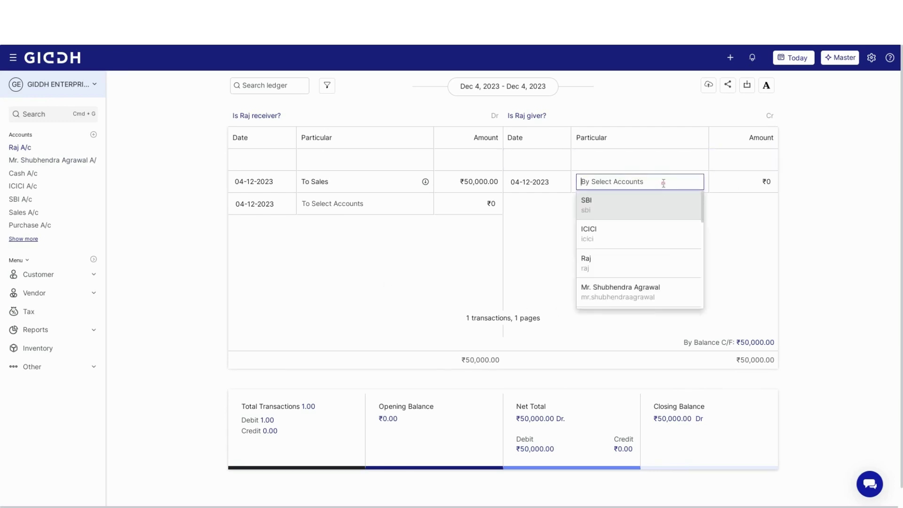
text(sales)
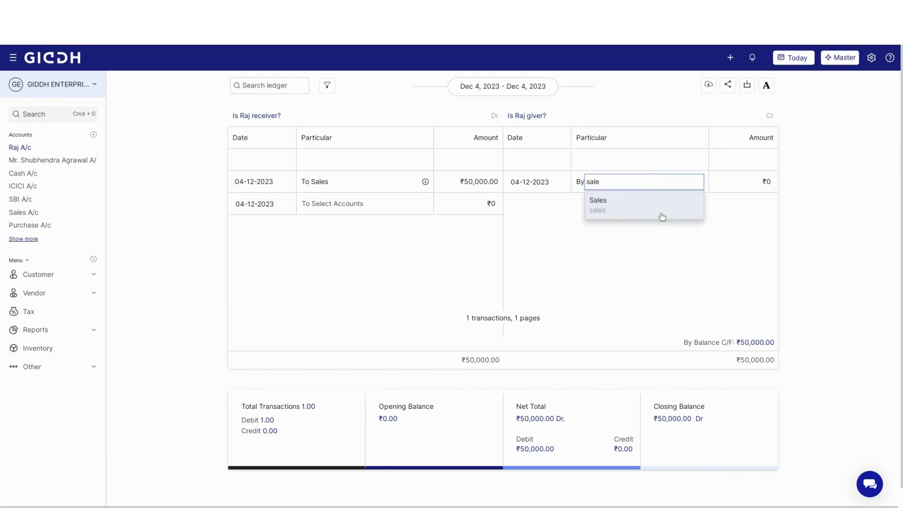
click(672, 206)
click(746, 183)
text(8000)
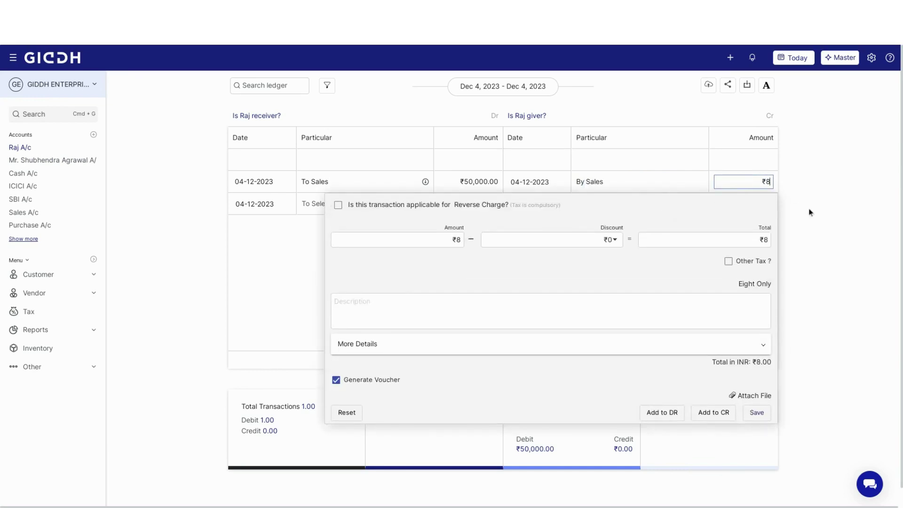
click(757, 412)
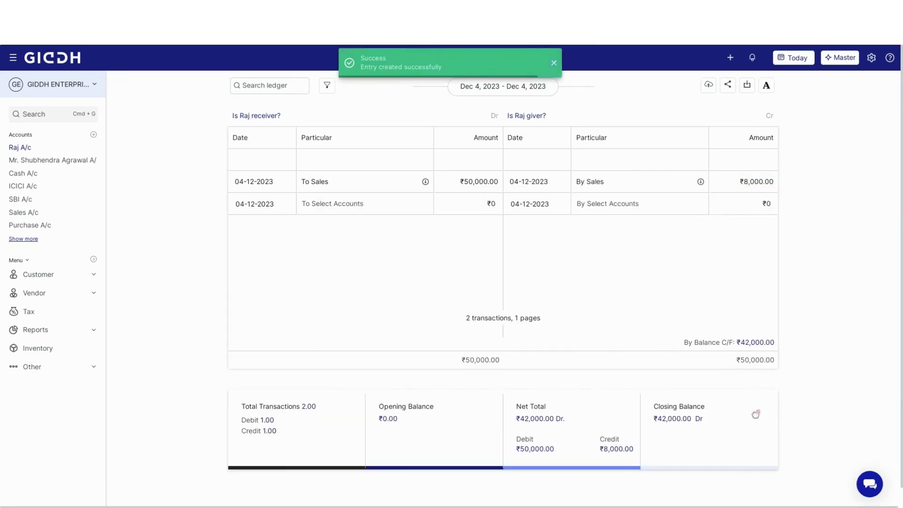
Examine the voucher type and other details of the ₹8,000 Sales credit entry, then close it
click(626, 183)
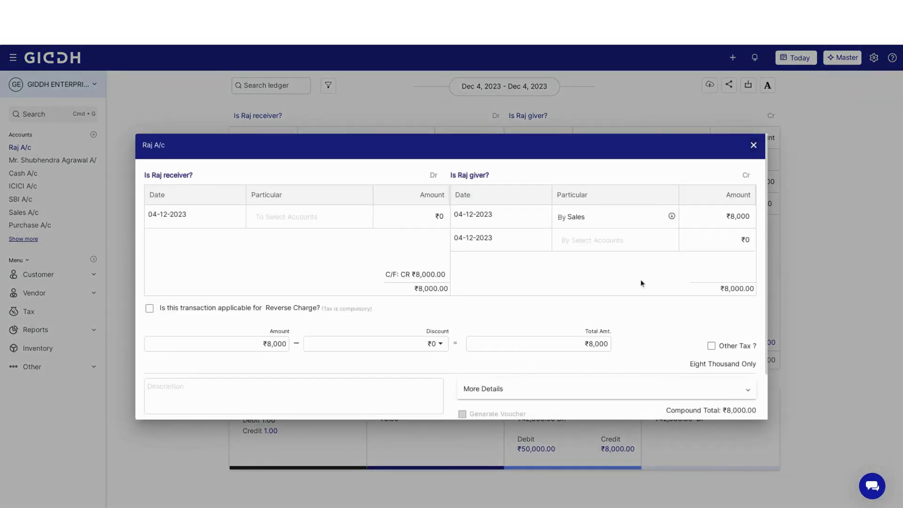
scroll(587, 329, down, 1)
click(578, 339)
scroll(578, 339, down, 3)
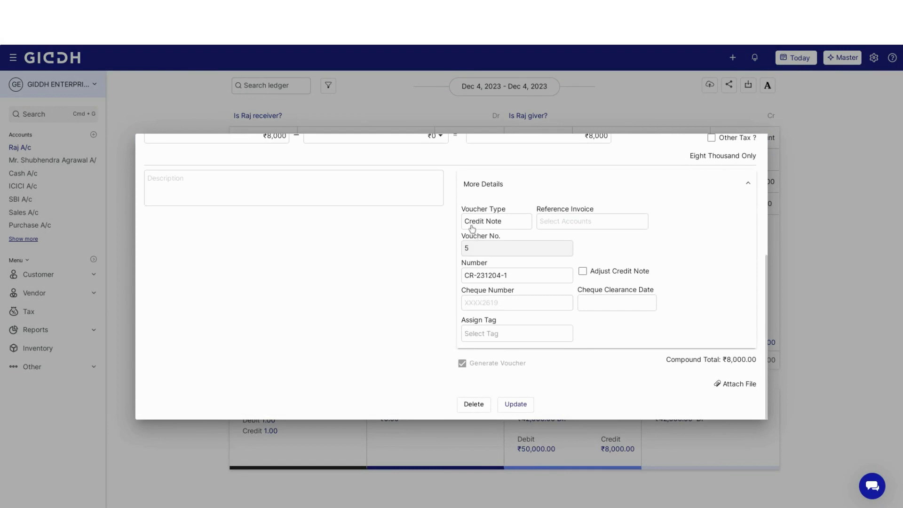
scroll(752, 178, up, 5)
click(753, 148)
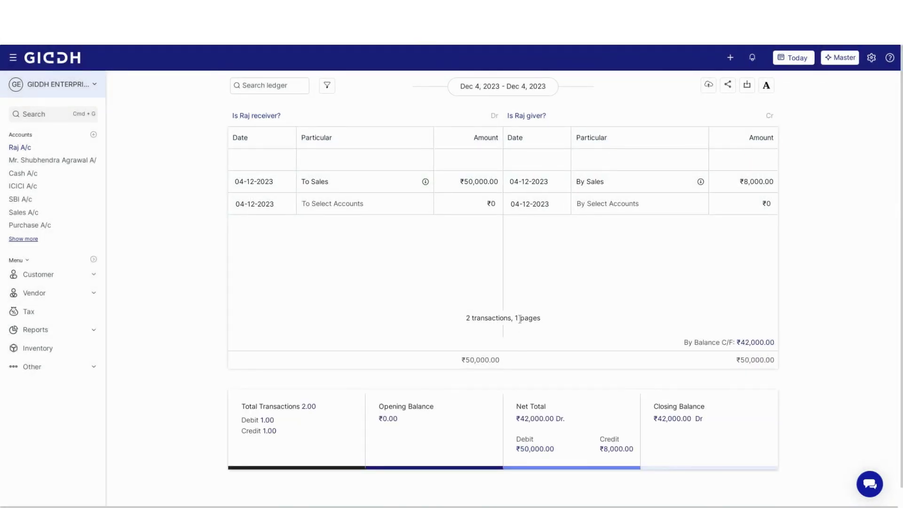
Reopen the ₹8,000 Sales credit entry and enable Adjust Credit Note in its additional details
click(605, 186)
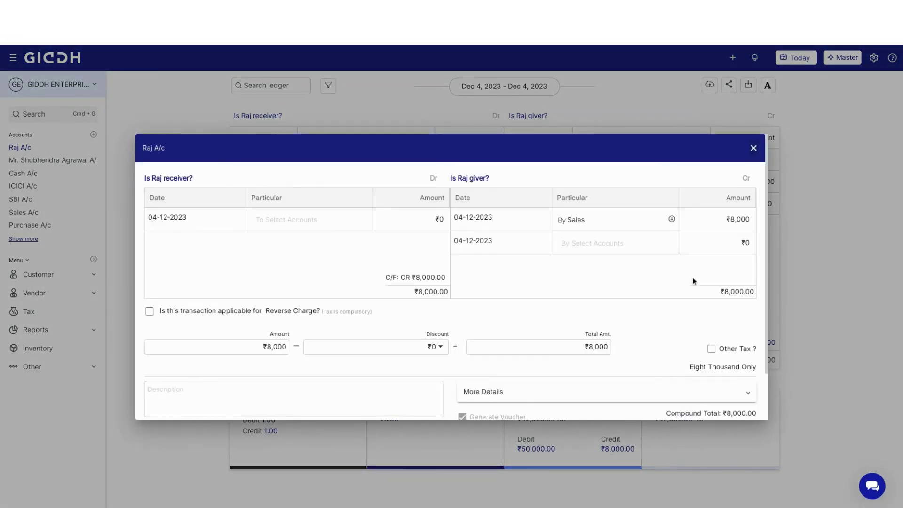
click(577, 336)
scroll(564, 315, down, 3)
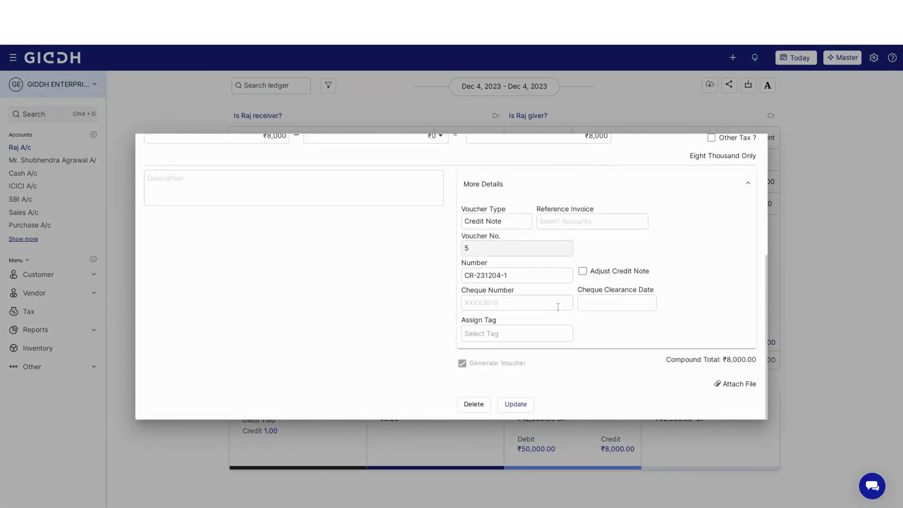
click(583, 271)
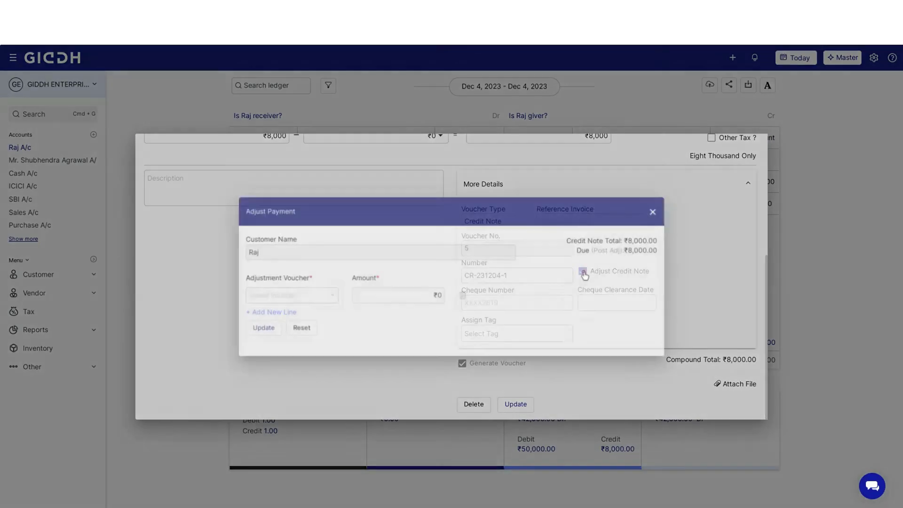
Adjust the credit note against voucher 231204-1 for ₹8,000, update the entry and close it
click(303, 296)
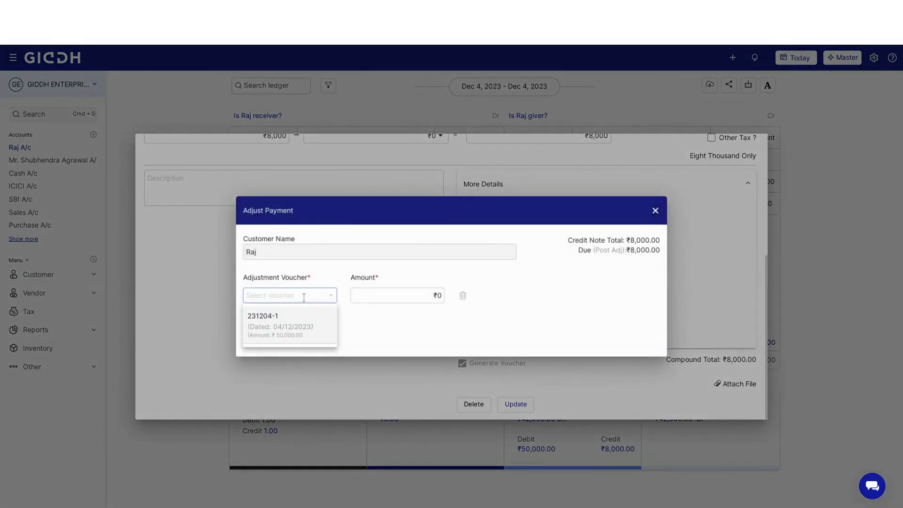
click(284, 324)
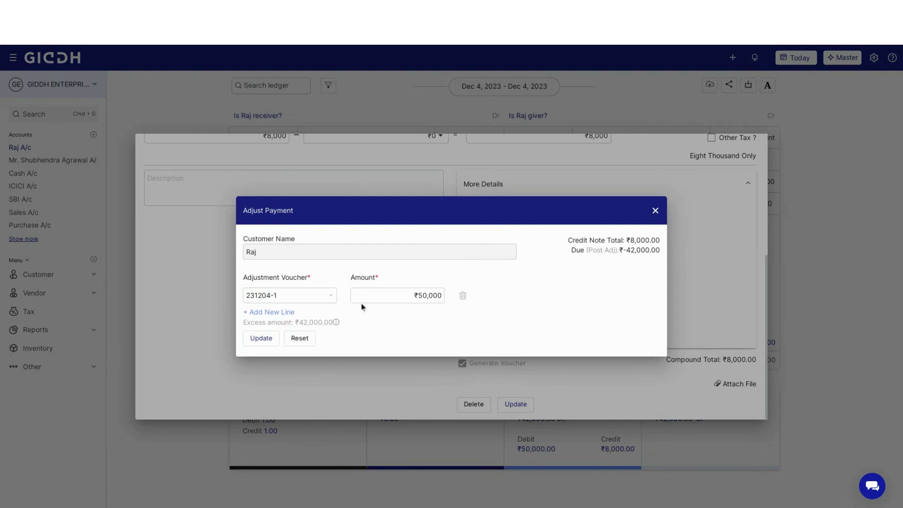
double_click(436, 296)
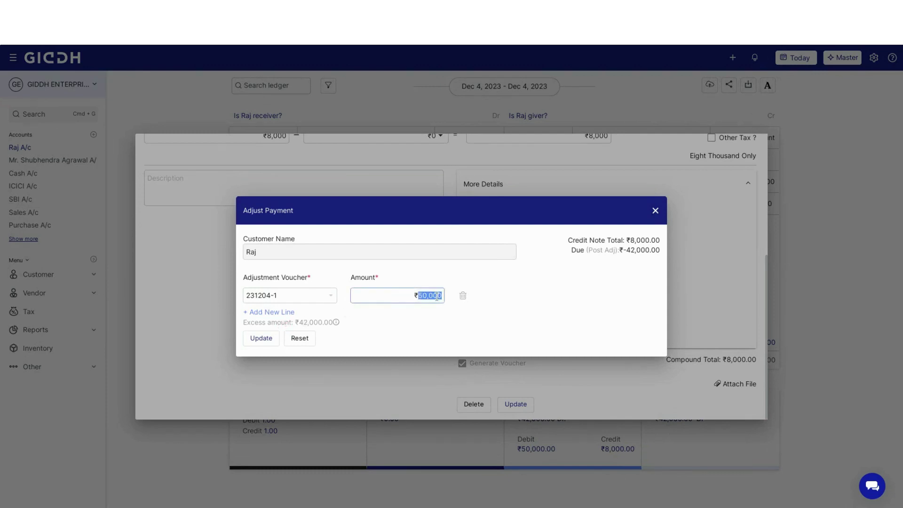
text(8000)
click(265, 338)
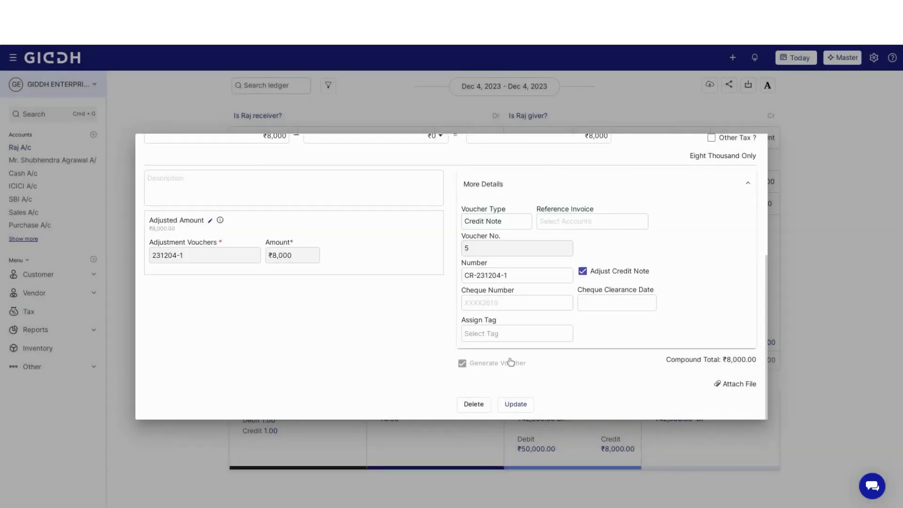
click(517, 405)
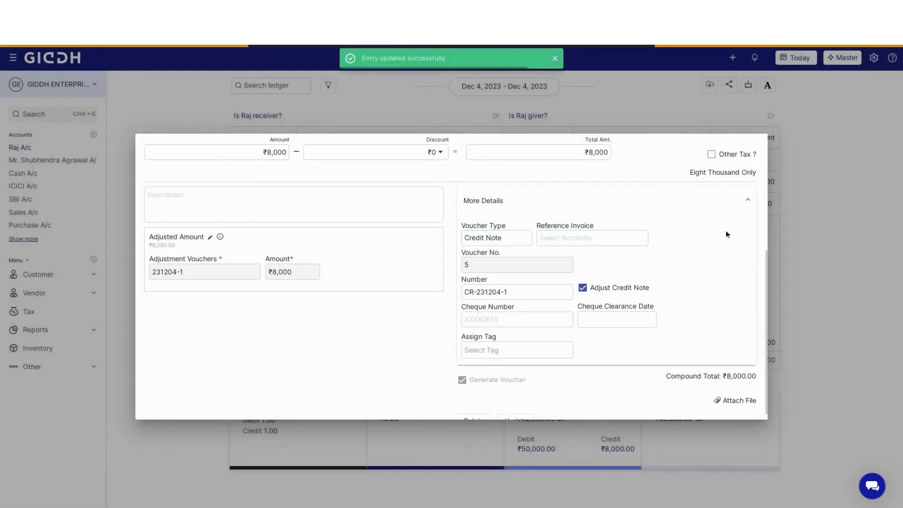
click(753, 149)
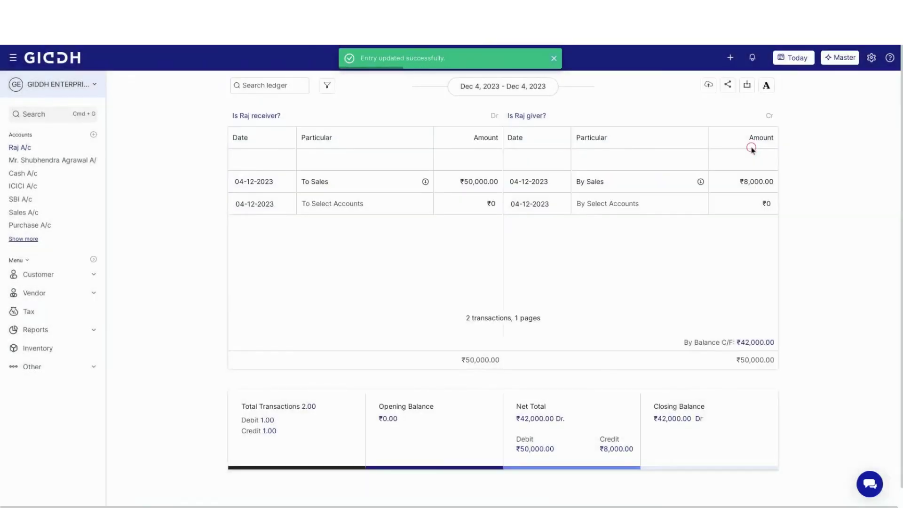